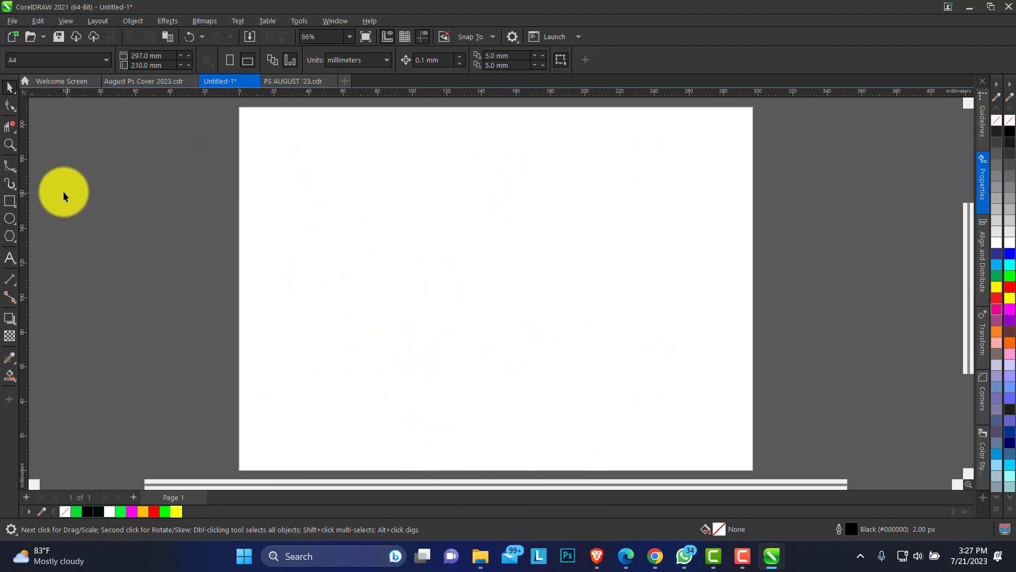
left_click(16, 173)
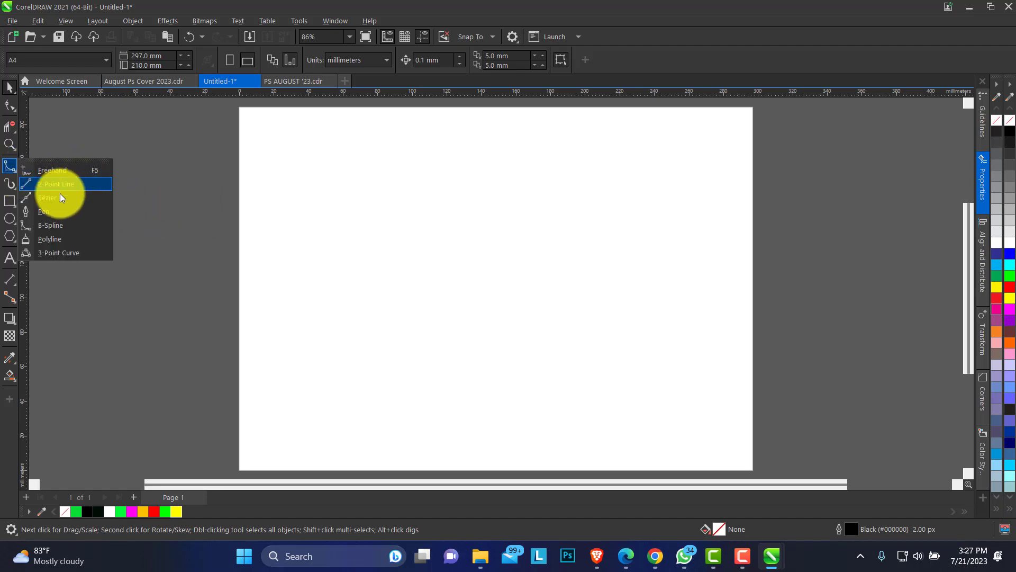
left_click(56, 227)
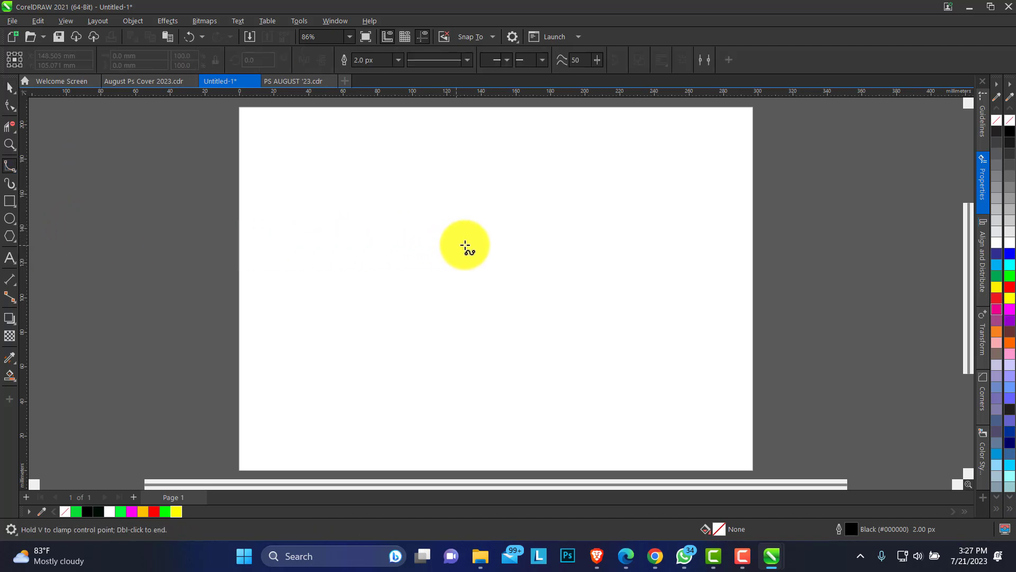
left_click(15, 173)
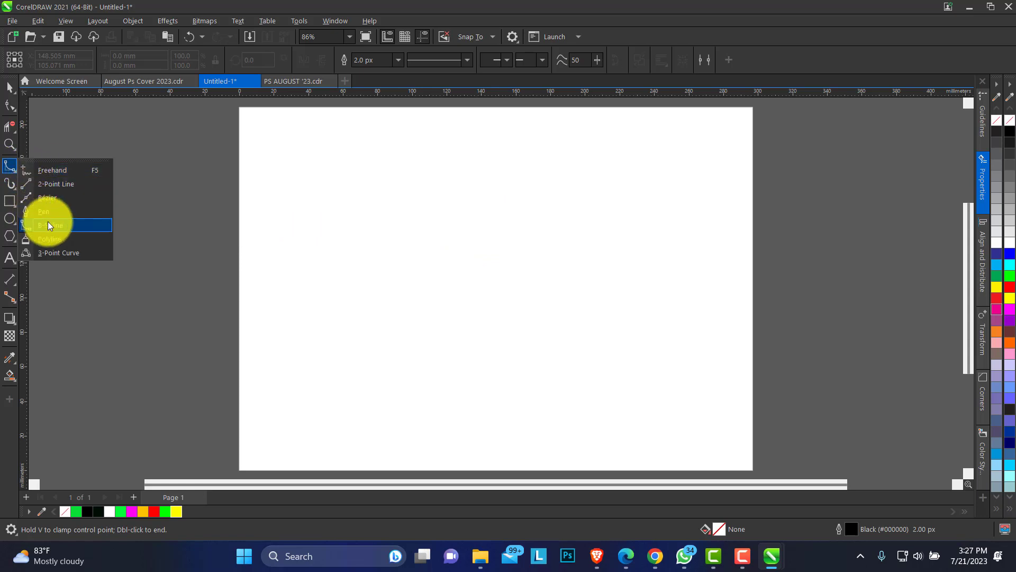
left_click(43, 147)
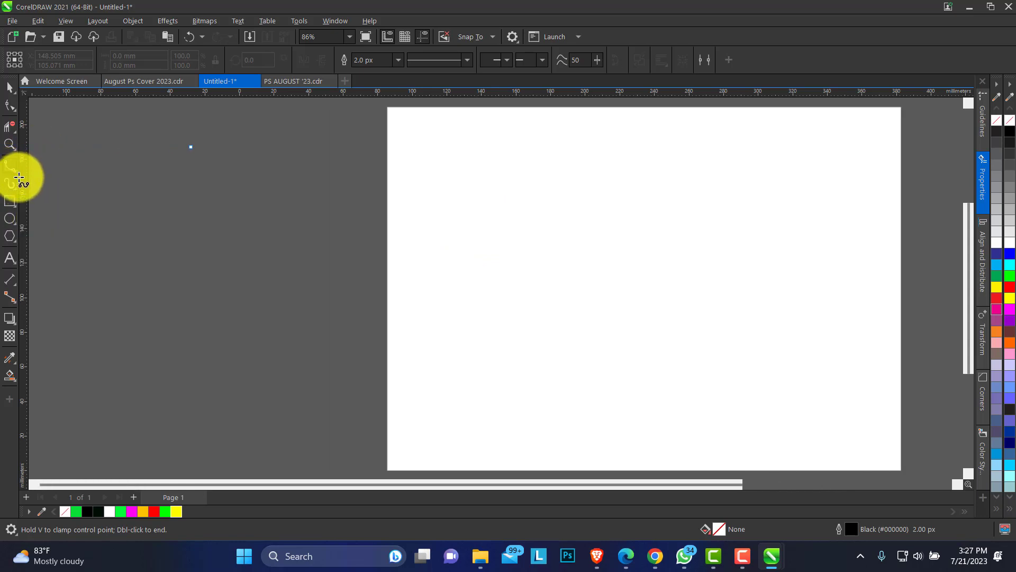
key("Escape")
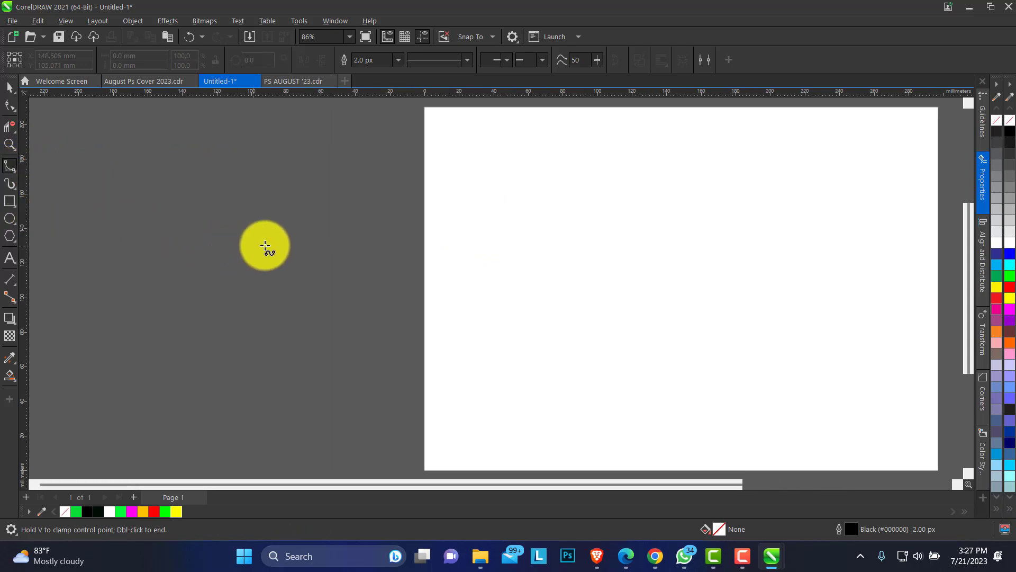
Draw a wavy open B-spline curve about 88 by 101 mm, running from its upper-right end down to its lower-left end
left_click(14, 171)
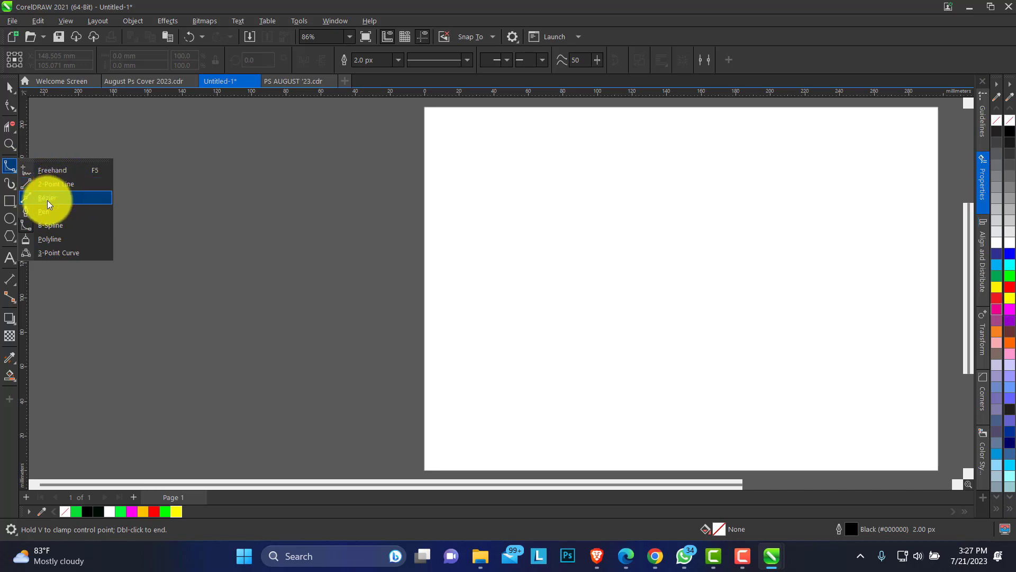
left_click(58, 224)
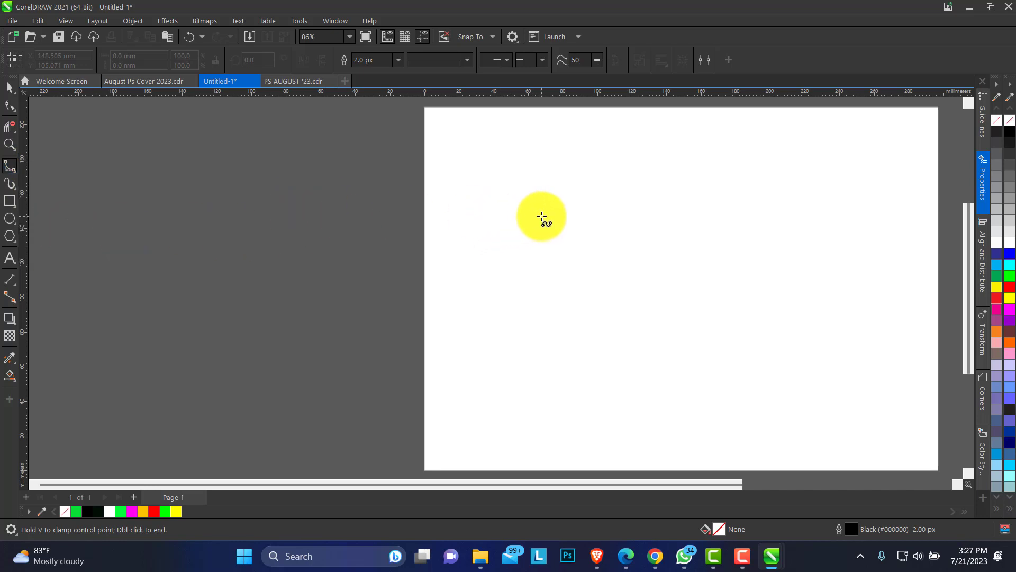
left_click(695, 189)
left_click(678, 276)
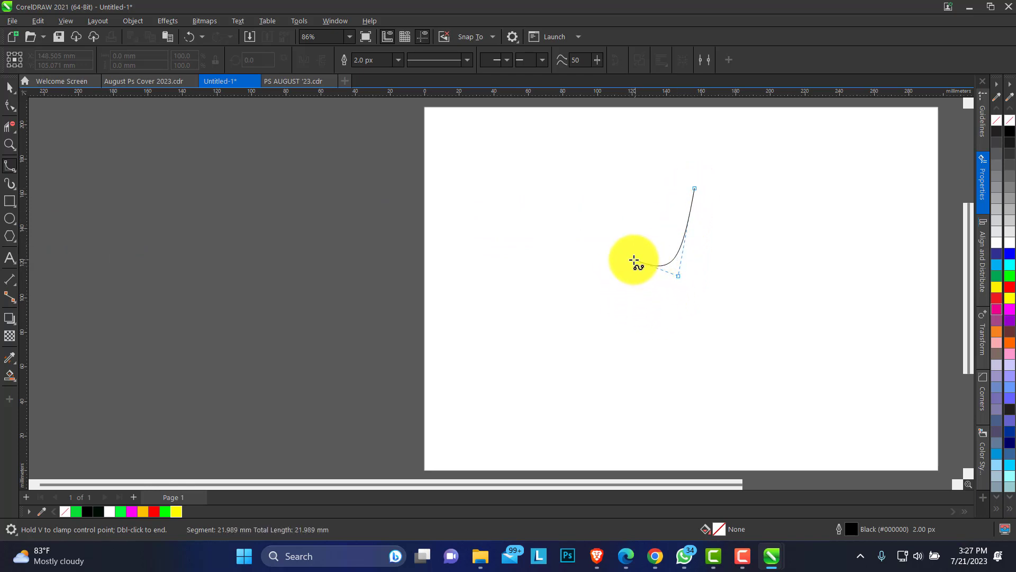
left_click(637, 285)
left_click(613, 254)
left_click(601, 210)
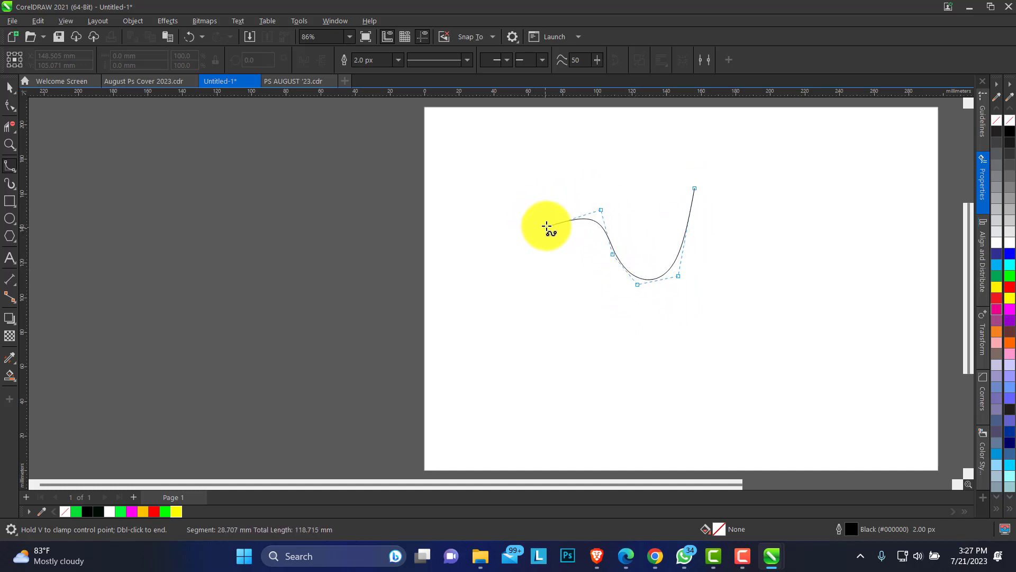
left_click(560, 210)
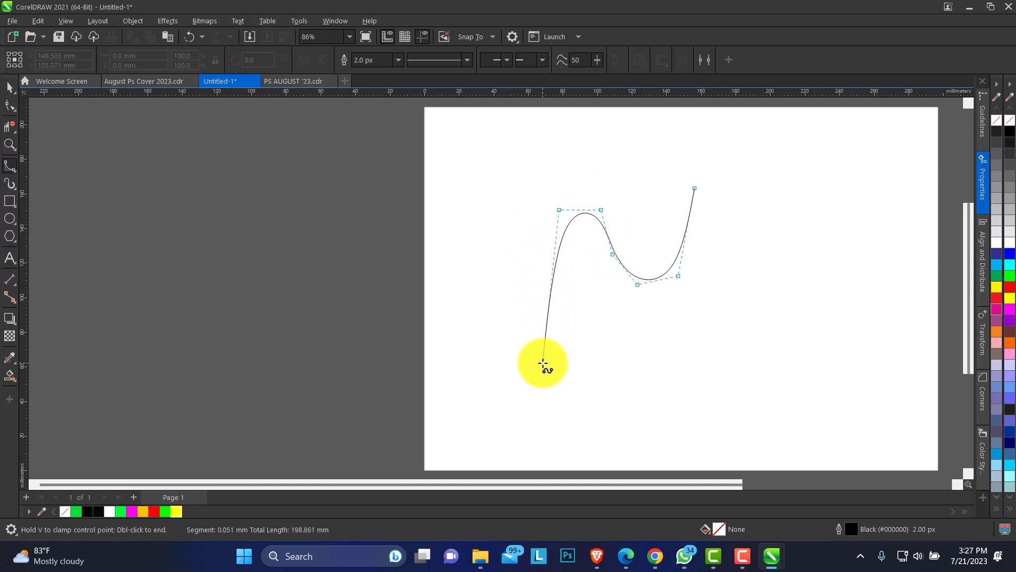
double_click(543, 363)
left_click(9, 86)
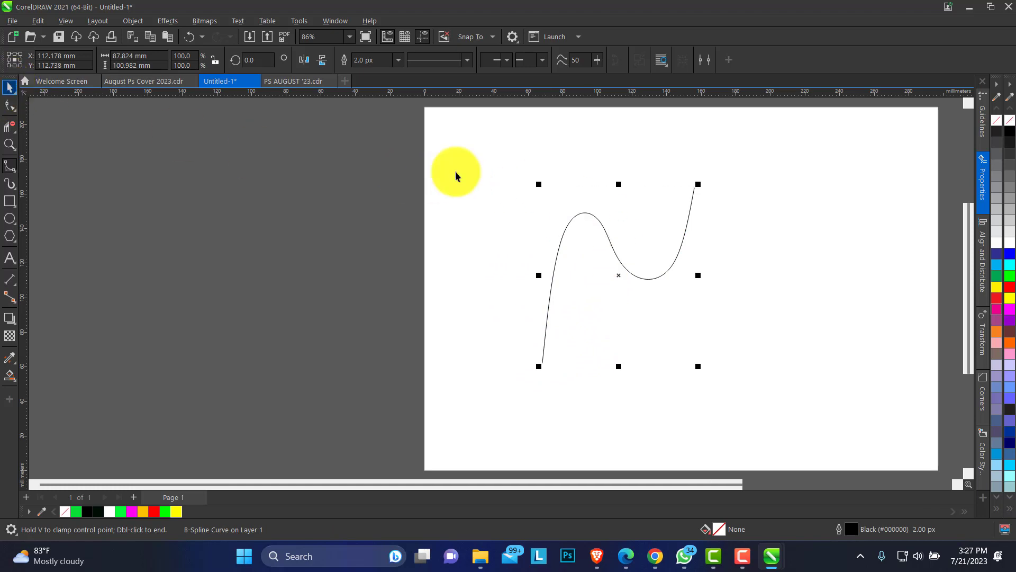
Move the curve's upper-left control point slightly outward and shift its lower end left along the same level
left_click(9, 144)
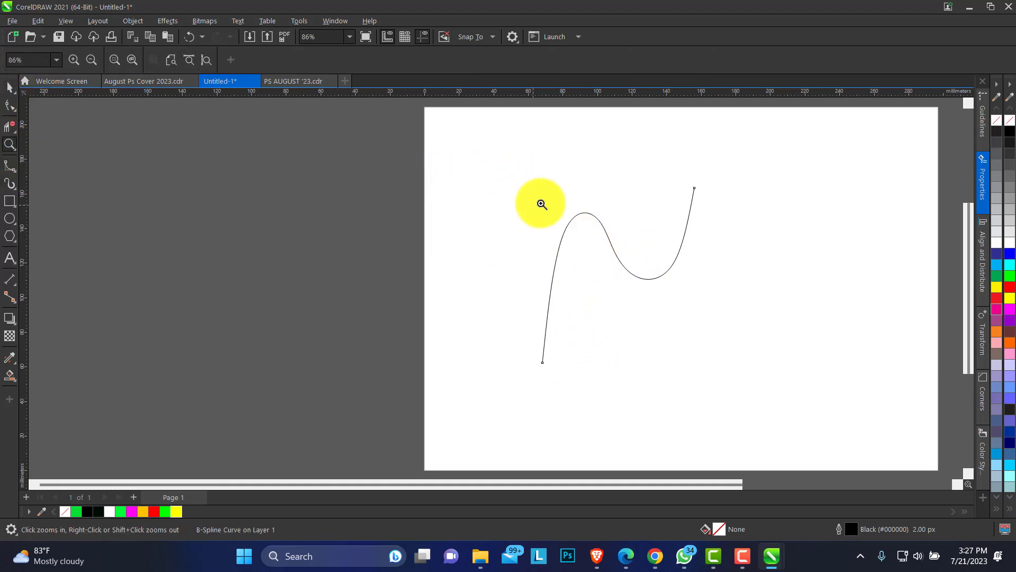
right_click(534, 206)
left_click_drag(438, 194, 804, 389)
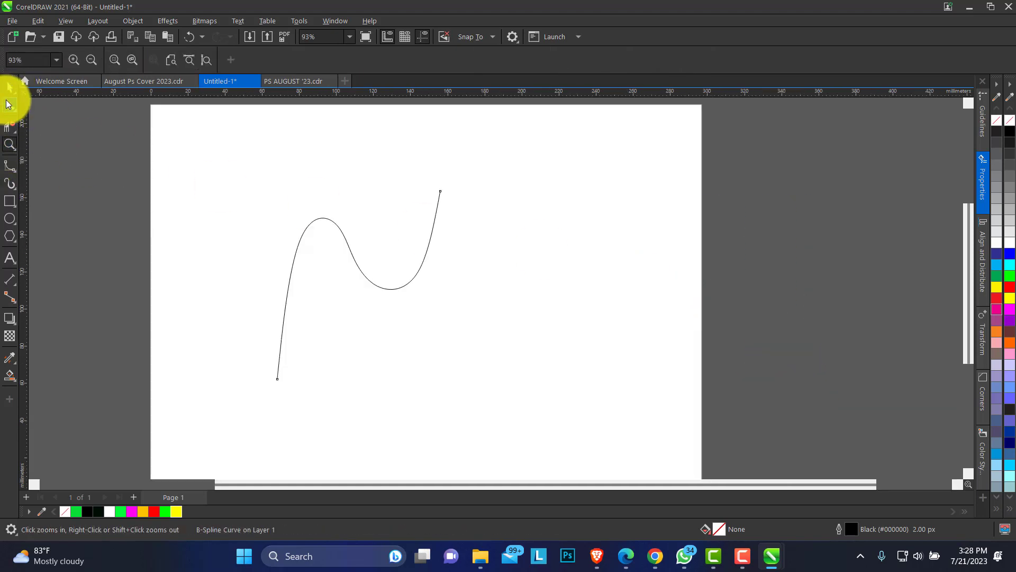
left_click(9, 105)
left_click_drag(294, 215, 278, 225)
left_click_drag(278, 379, 253, 379)
key("ctrl+z")
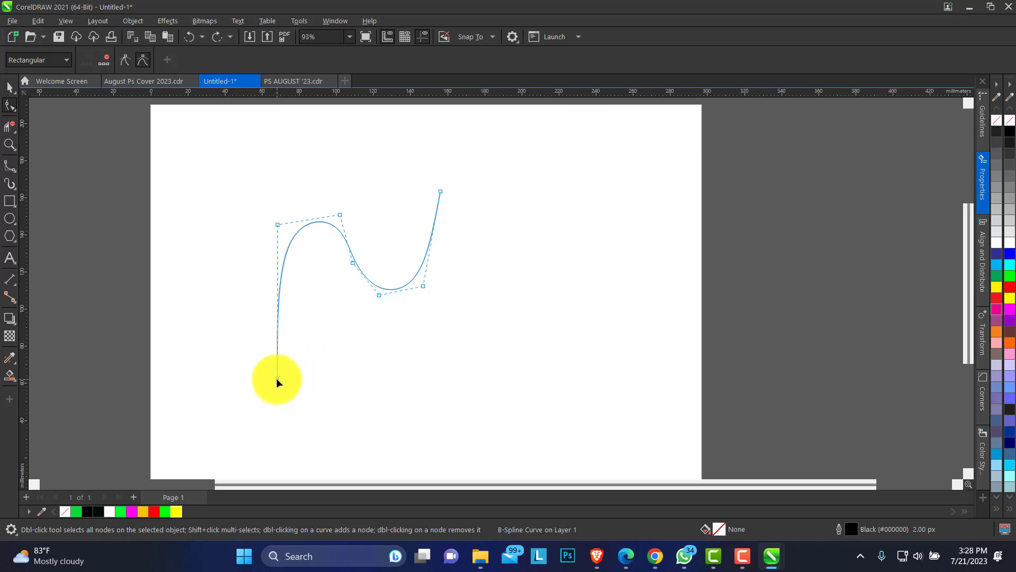
left_click_drag(277, 379, 257, 379)
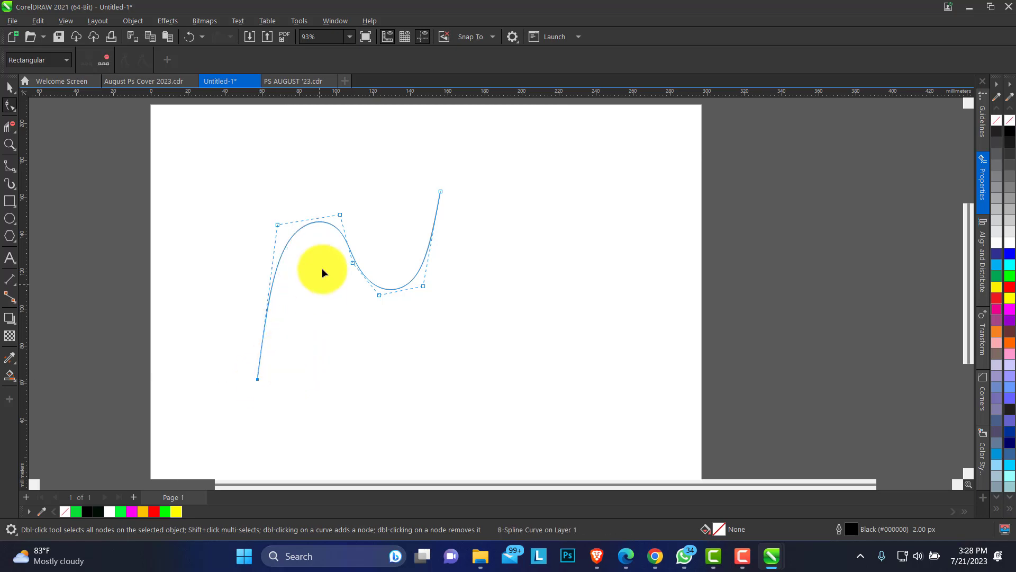
Reshape the curve by lowering the hump's control points, deepening the valley's control points and shifting the upper end outward
left_click_drag(340, 218, 343, 233)
left_click_drag(278, 224, 281, 230)
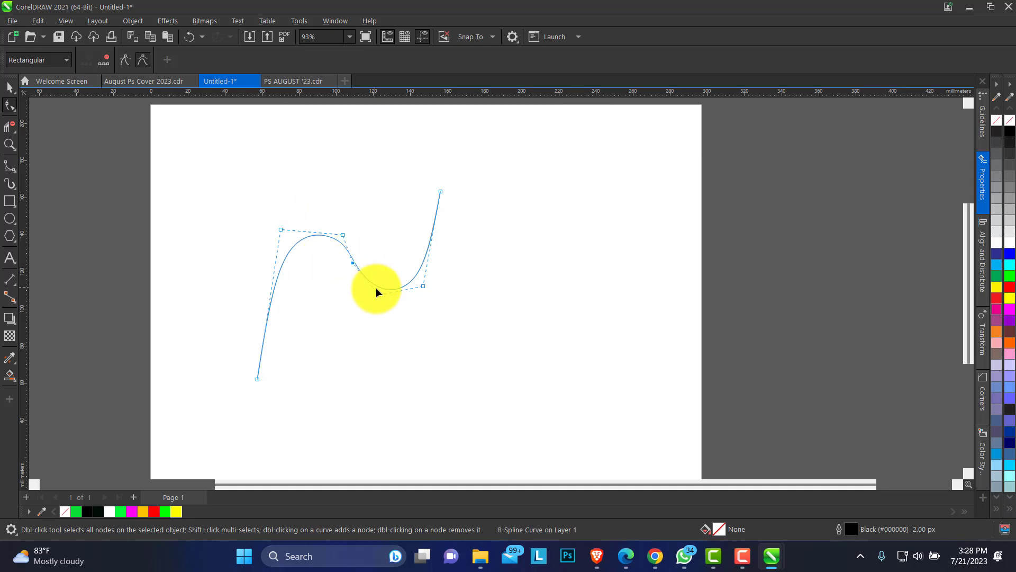
left_click_drag(379, 294, 362, 314)
left_click_drag(424, 286, 427, 313)
left_click_drag(440, 191, 454, 191)
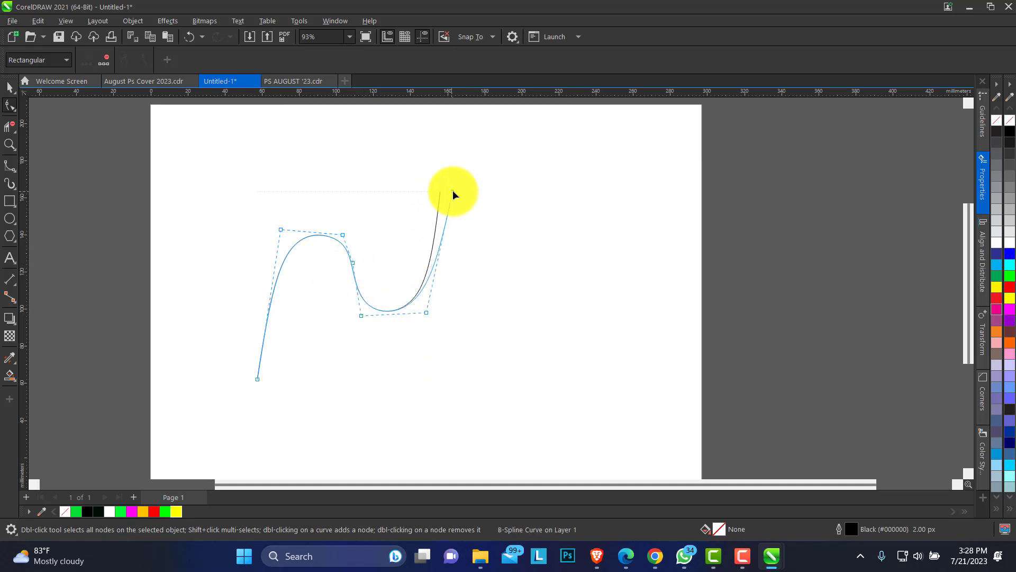
mouse_move(342, 232)
left_mouse_down()
mouse_move(357, 268)
mouse_move(349, 227)
left_mouse_up()
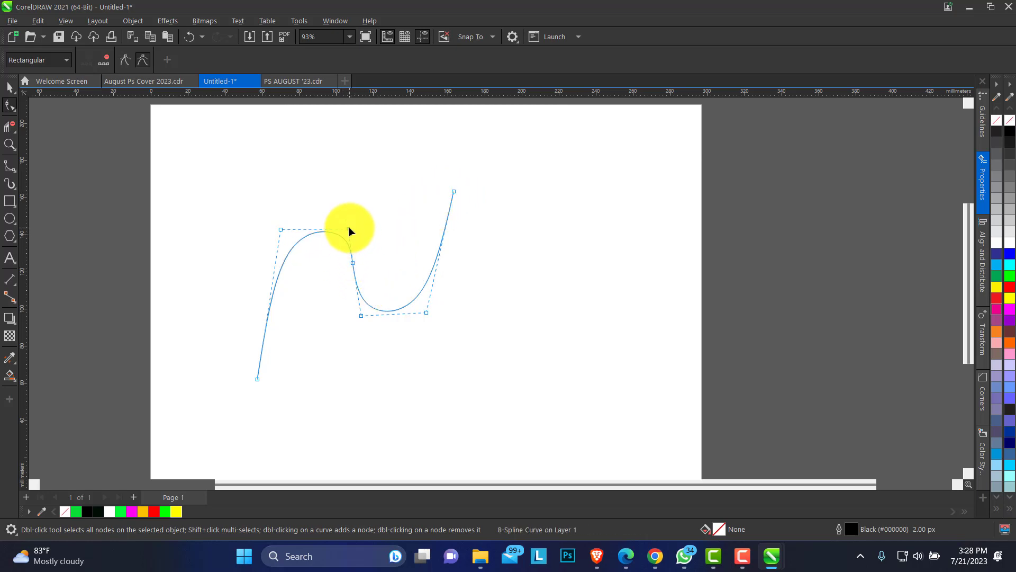
Remove the curve's middle control point and fine-tune the hump and valley control points into an even S-shape
double_click(353, 263)
left_click_drag(351, 230, 355, 229)
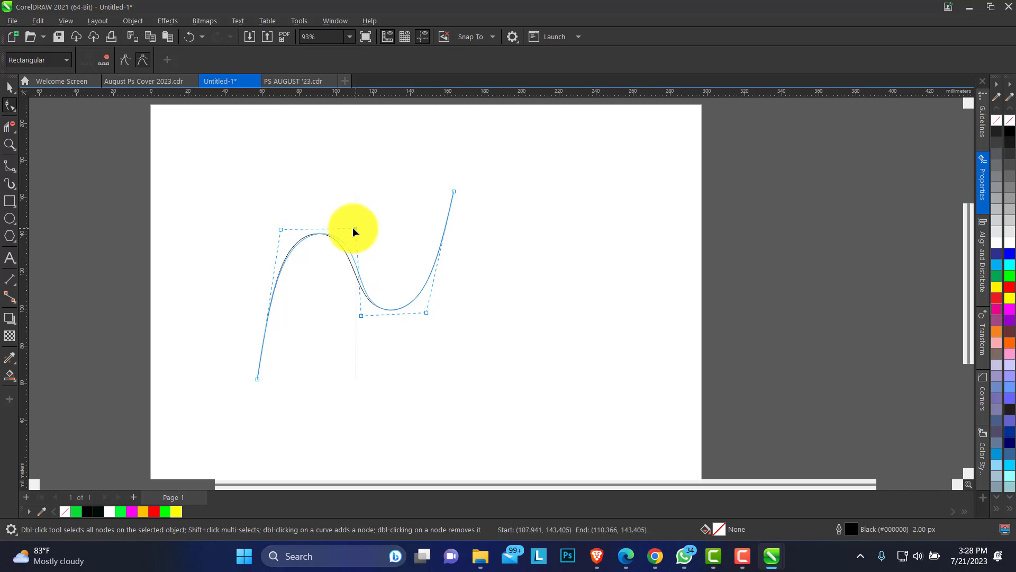
left_click_drag(280, 229, 273, 230)
left_click_drag(360, 315, 356, 313)
left_click_drag(428, 312, 429, 310)
left_click(15, 91)
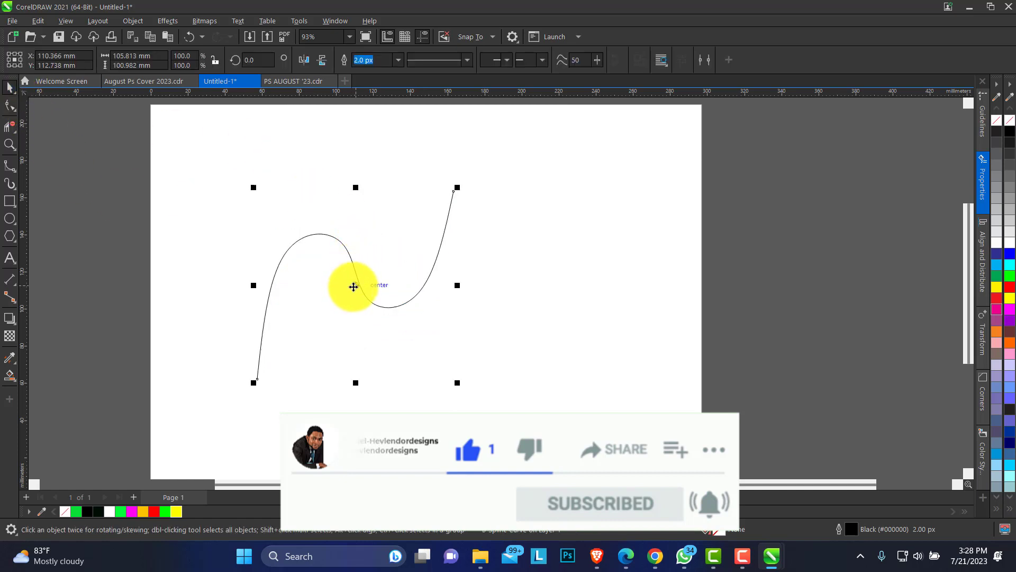
Copy the curve about 6.7 mm to the left and repeat the duplication until there are eight evenly spaced curves
mouse_move(354, 287)
left_mouse_down()
mouse_move(336, 288)
mouse_move(337, 280)
mouse_move(343, 290)
left_mouse_up()
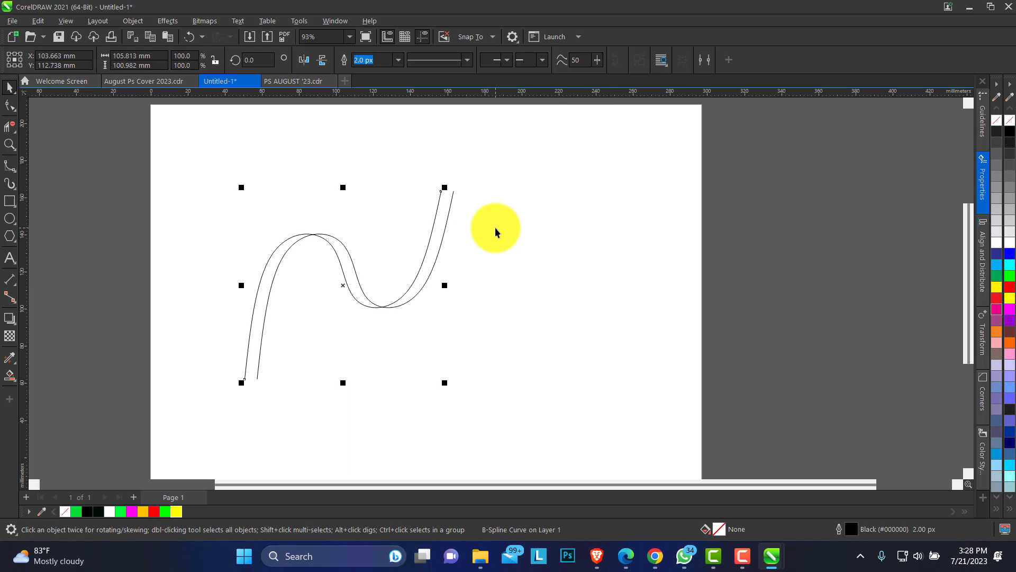
key("ctrl+r")
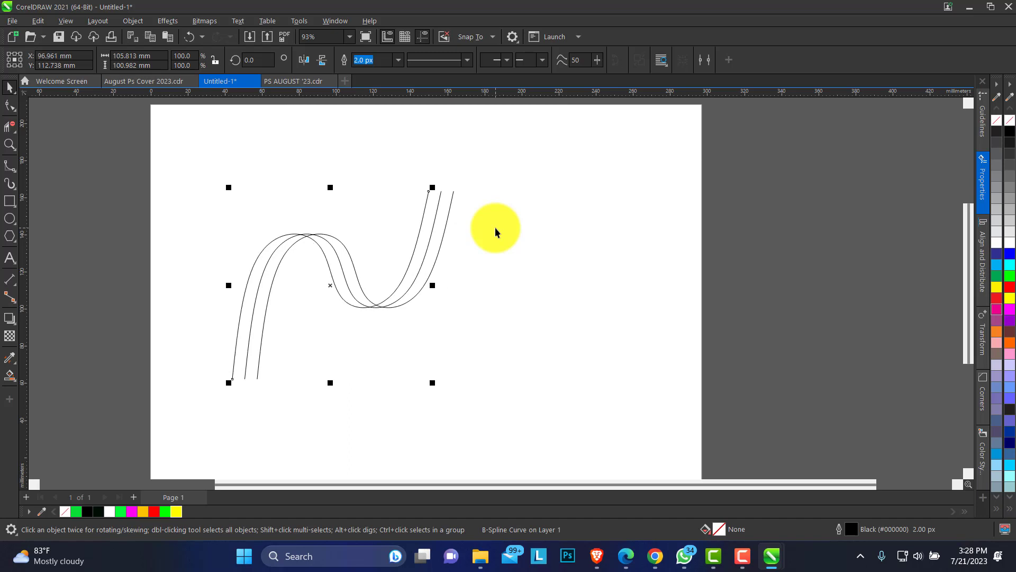
key("ctrl+r")
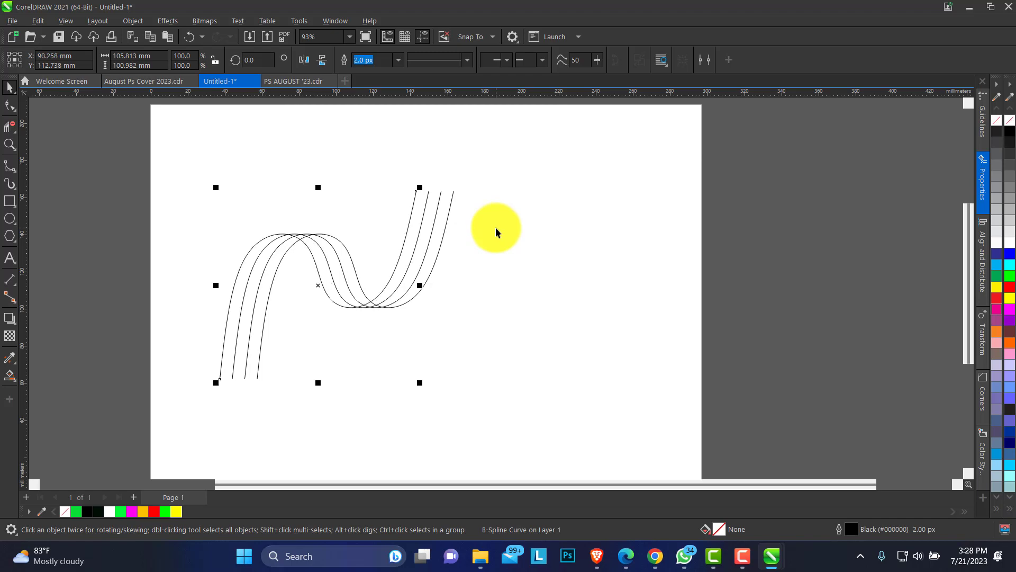
key("ctrl+r")
key("ctrl+r")
key("ctrl+r")
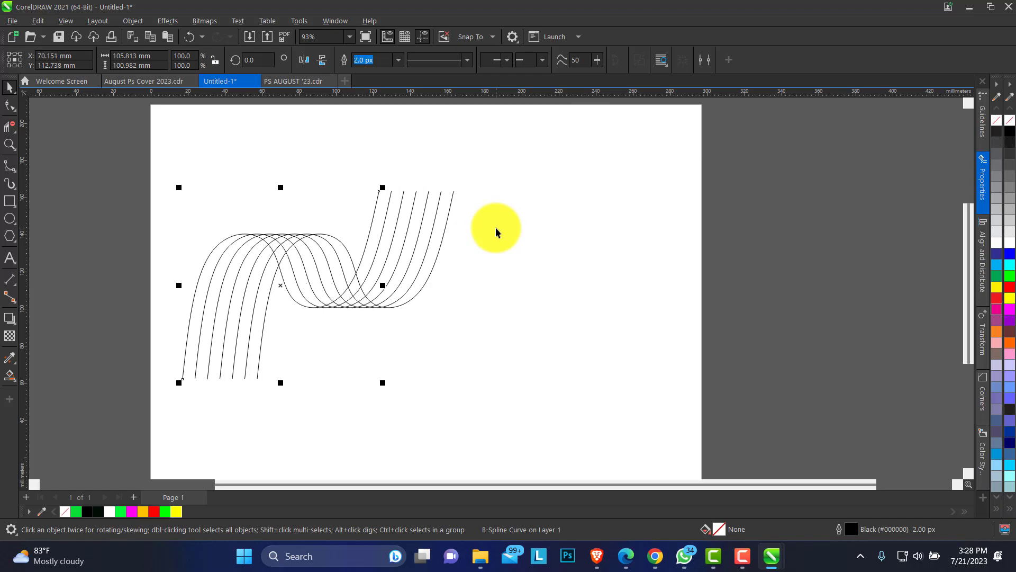
key("ctrl+r")
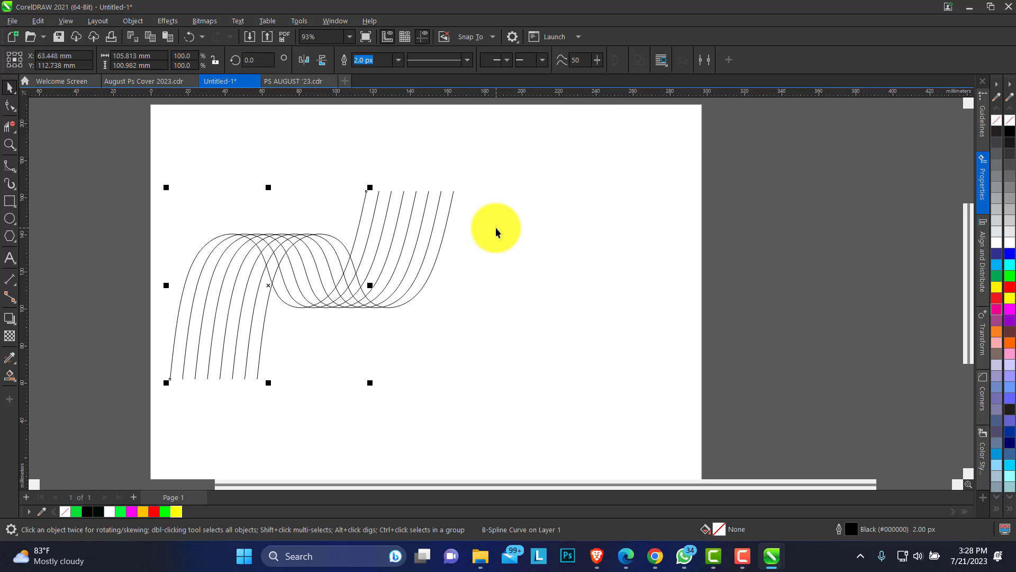
Move all eight curves toward the page centre and stretch them to about 164.5 mm wide and 109.1 mm high
left_click(128, 163)
left_click_drag(499, 405, 499, 406)
left_click_drag(313, 284, 408, 290)
left_click_drag(552, 294, 562, 291)
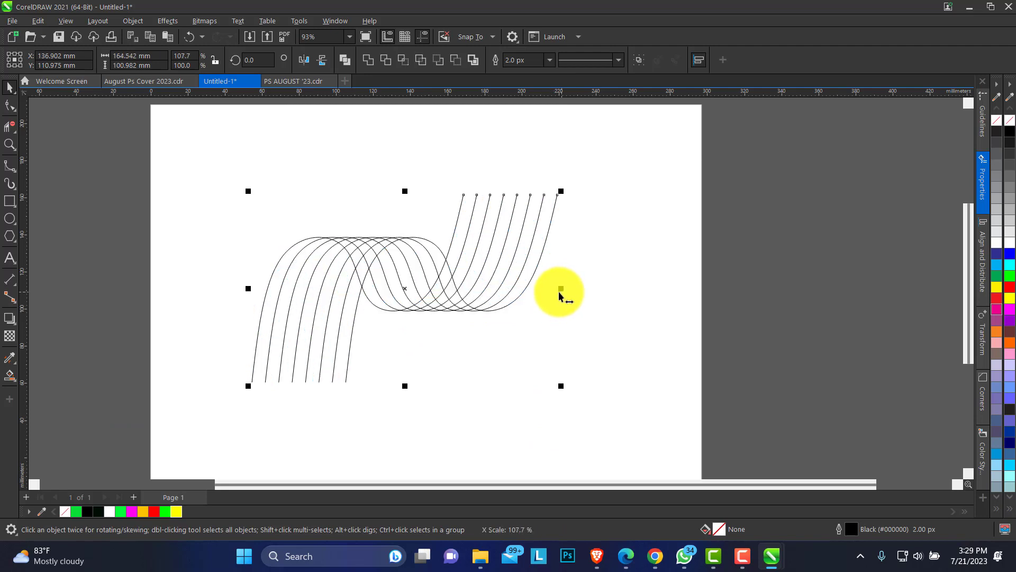
mouse_move(404, 386)
left_mouse_down()
mouse_move(402, 398)
mouse_move(405, 387)
left_mouse_up()
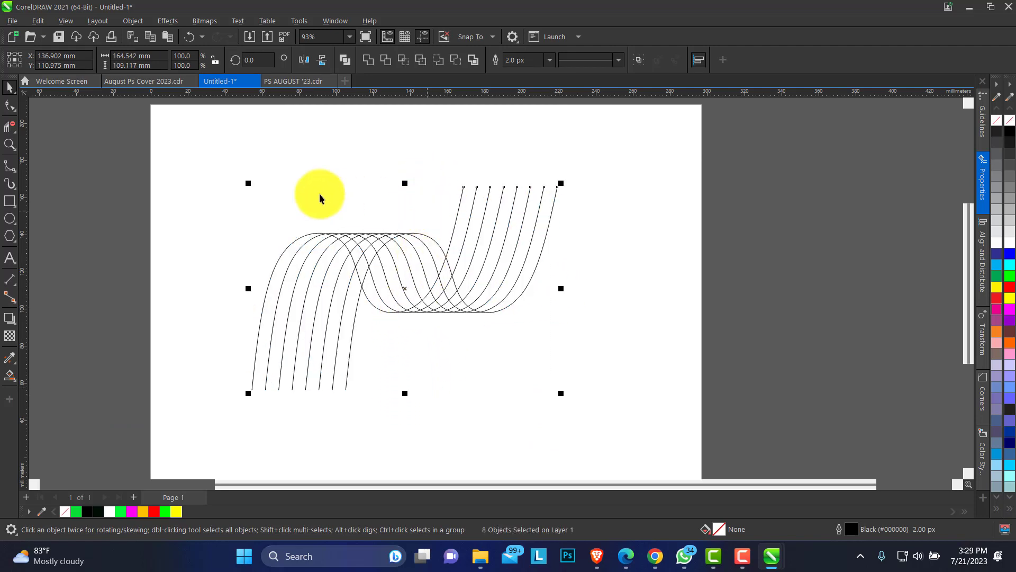
Weld the eight curves into a single object and move it toward the left of the page
left_click_drag(199, 158, 586, 391)
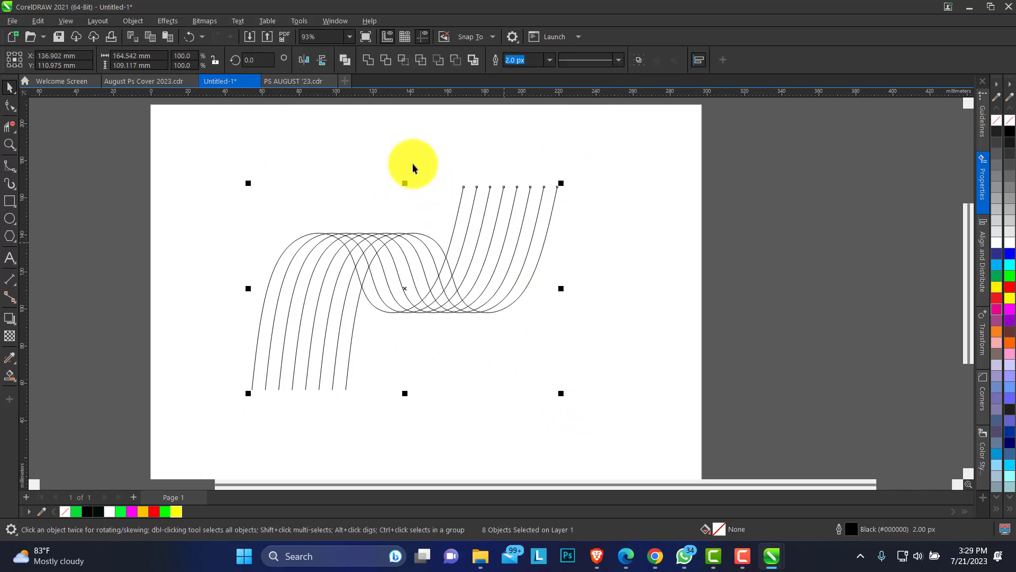
left_click(369, 62)
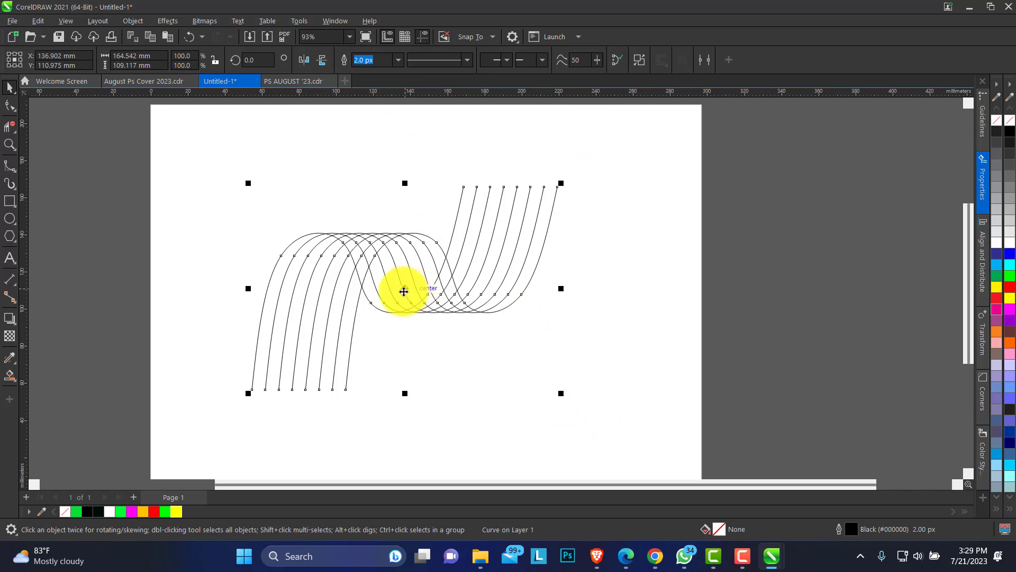
left_click_drag(405, 290, 354, 298)
Extend all upper end nodes upward and slightly right and all lower end nodes downward, making the object about 147 mm high
left_click(9, 108)
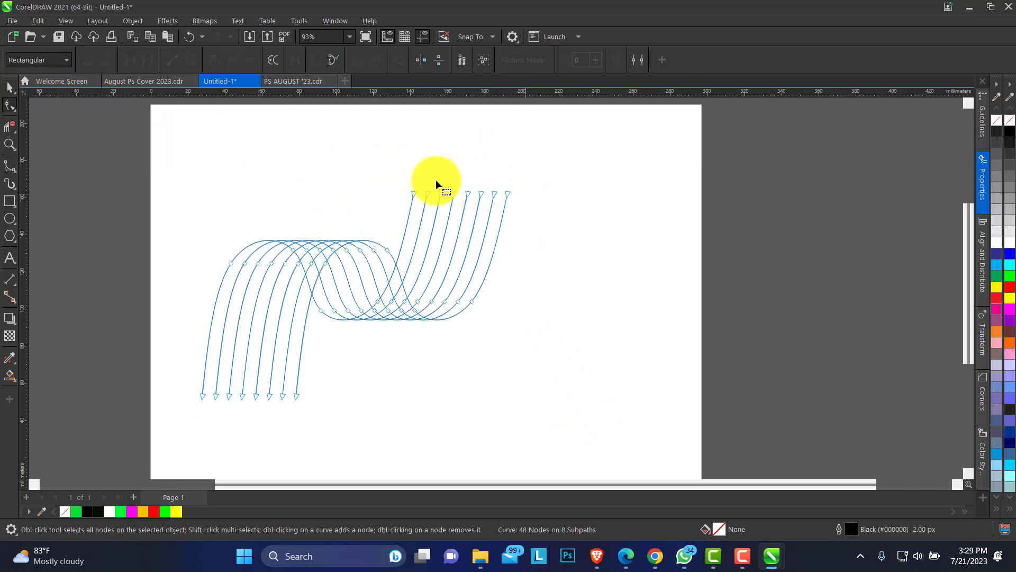
left_click_drag(570, 220, 571, 220)
left_click_drag(508, 197, 520, 146)
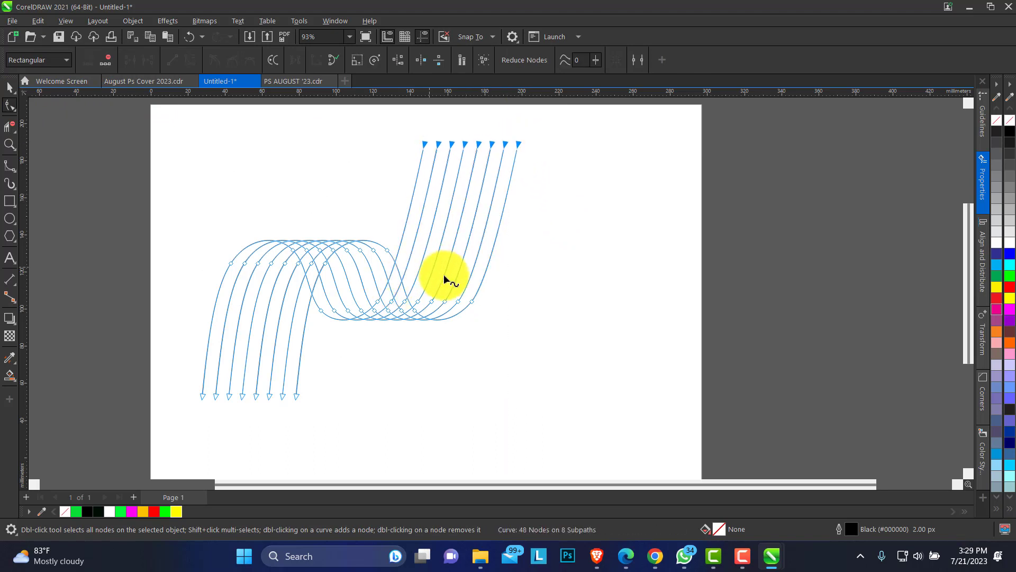
left_click_drag(170, 363, 296, 421)
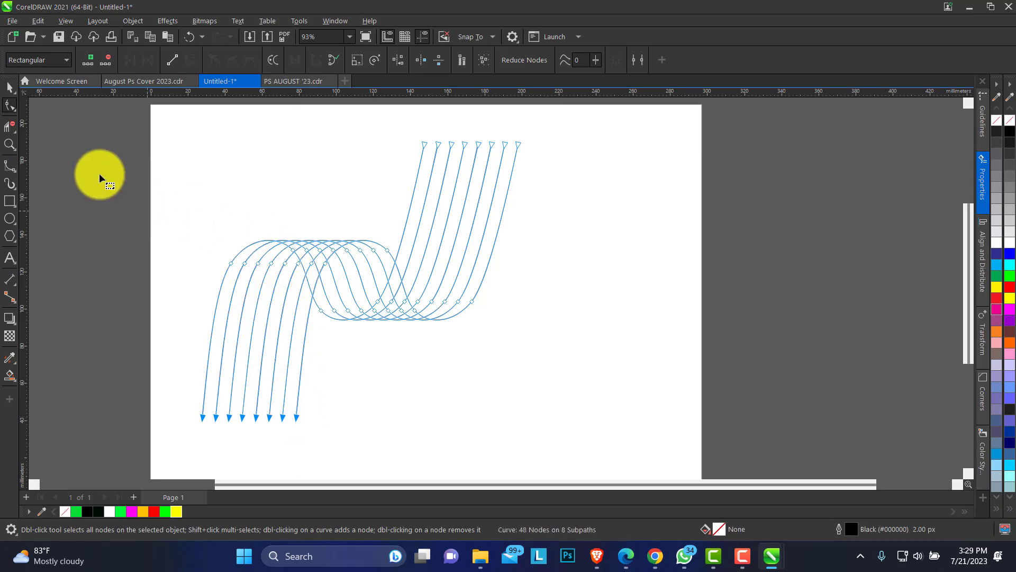
left_click(9, 86)
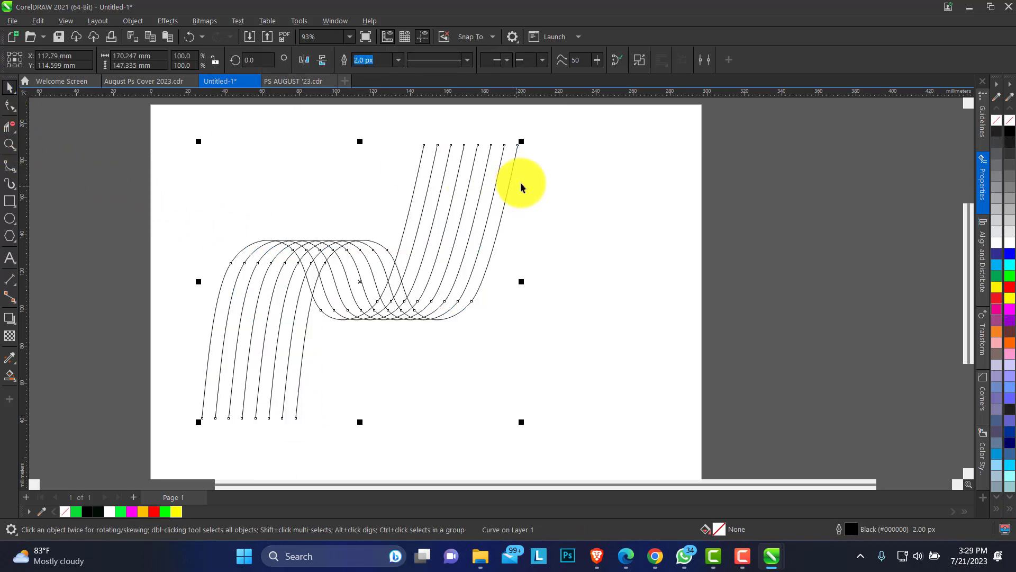
Scale the welded line object down proportionally to about 84.7 by 73.3 mm and place it in the page's left half
left_click_drag(522, 142, 436, 215)
left_click_drag(363, 281, 290, 294)
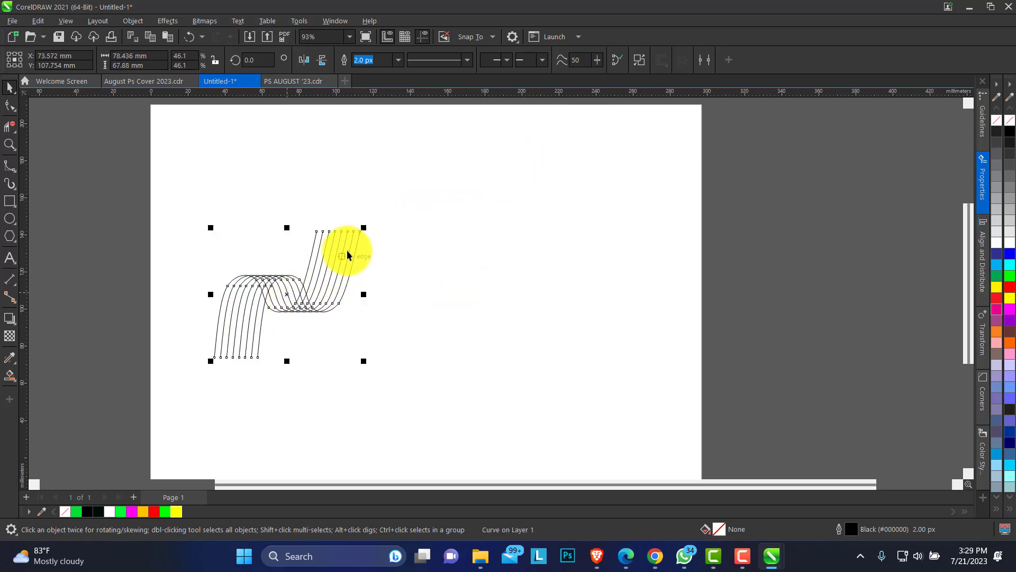
left_click_drag(367, 233, 374, 220)
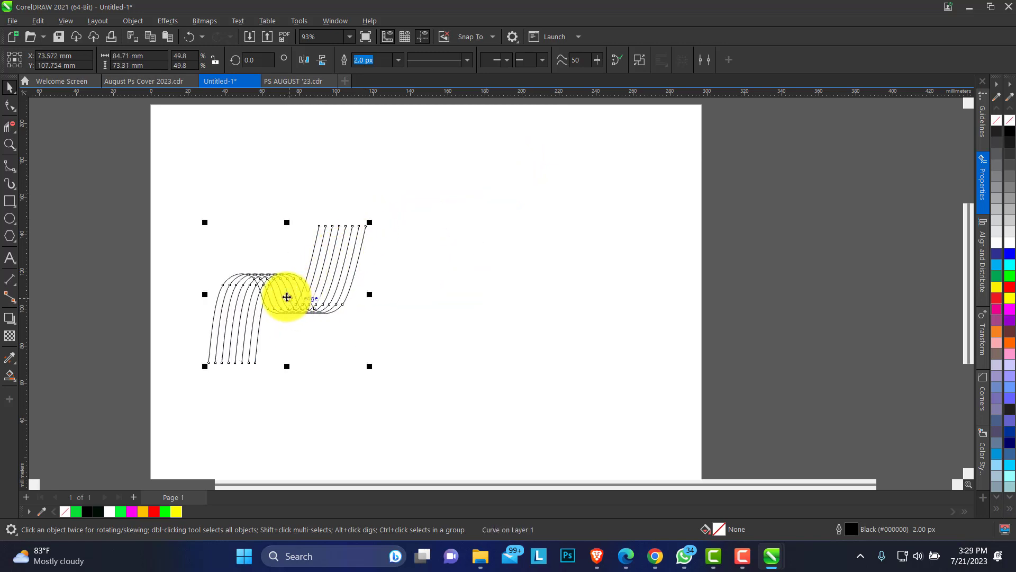
Move the welded line object about 12 mm left and slightly down, and deselect it
key("F10")
left_click(10, 87)
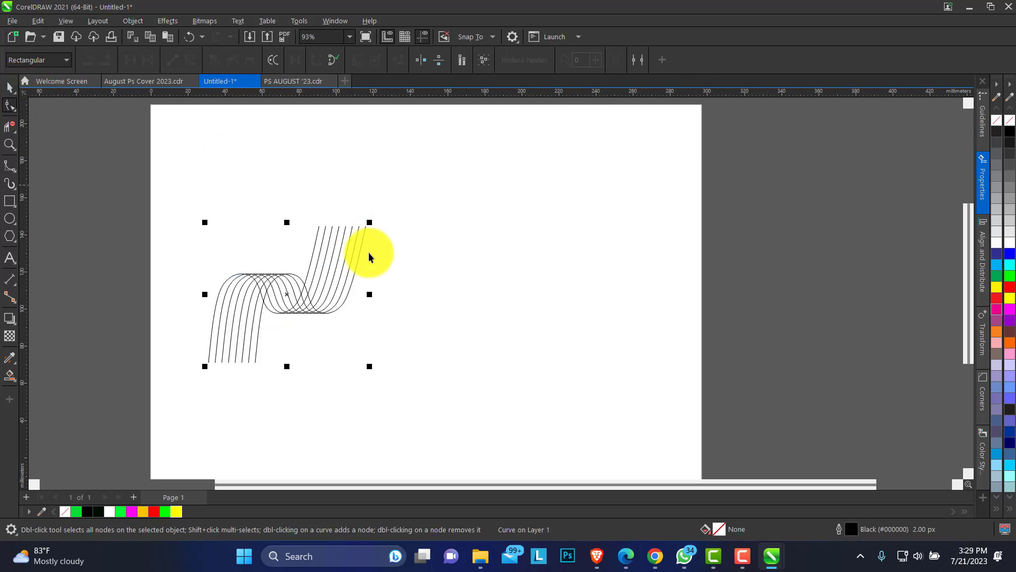
left_click_drag(295, 295, 270, 286)
left_click(203, 192)
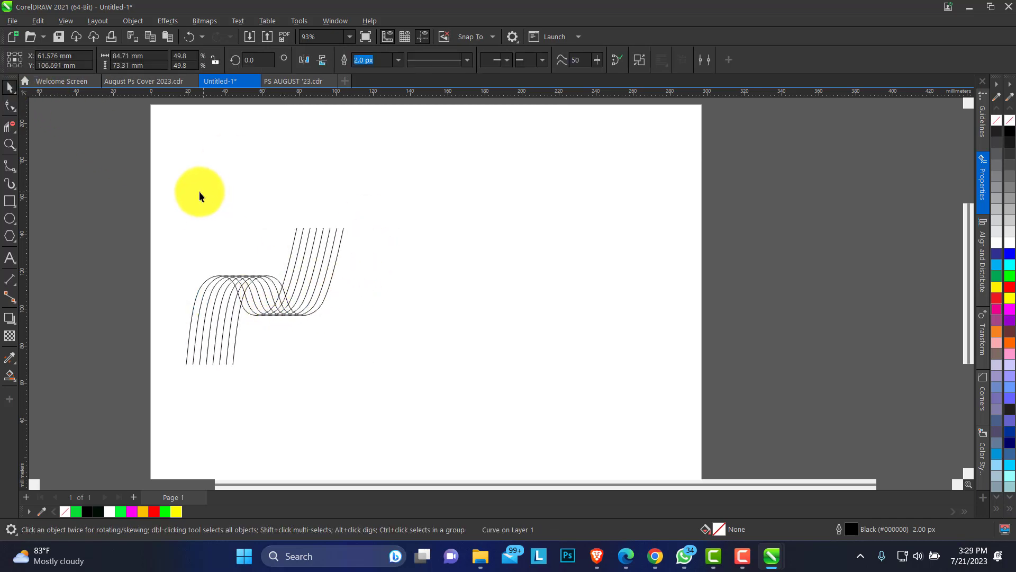
Draw a straight horizontal line about 247.3 mm long along the object's upper ends and place a duplicate of it along the lower ends
left_click(11, 167)
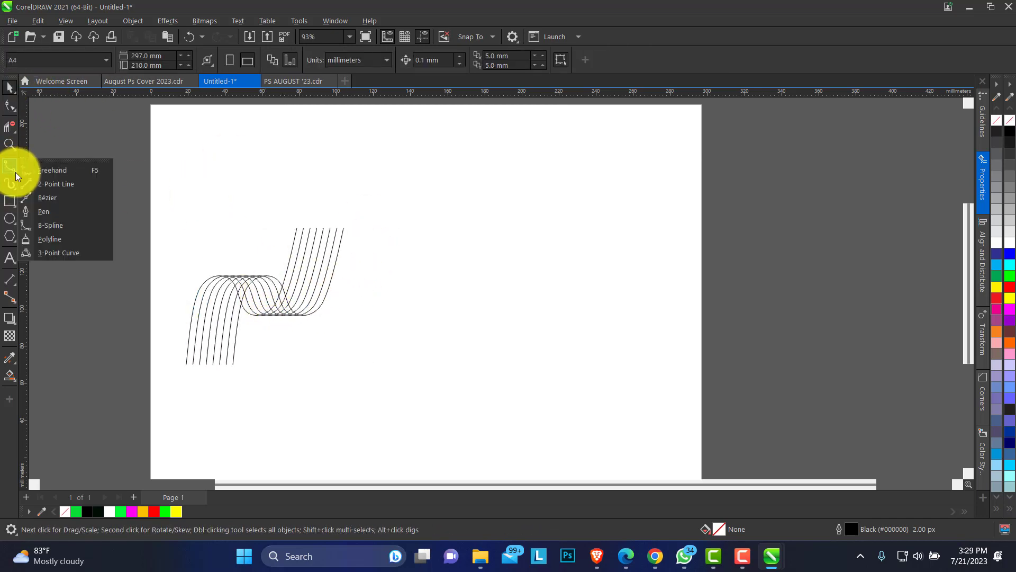
left_click(50, 170)
left_click(186, 229)
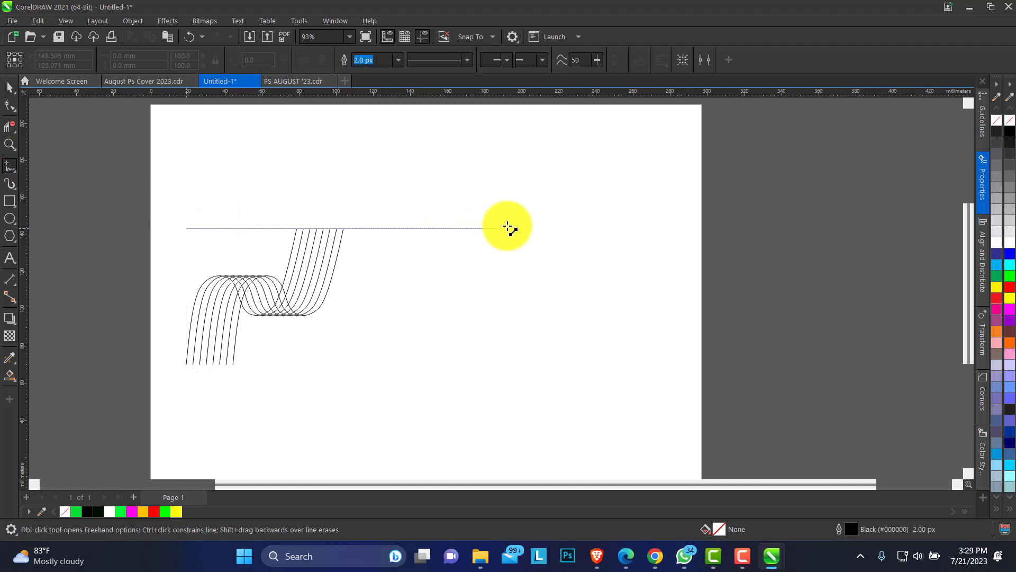
left_click(647, 226, "ctrl")
left_click(10, 87)
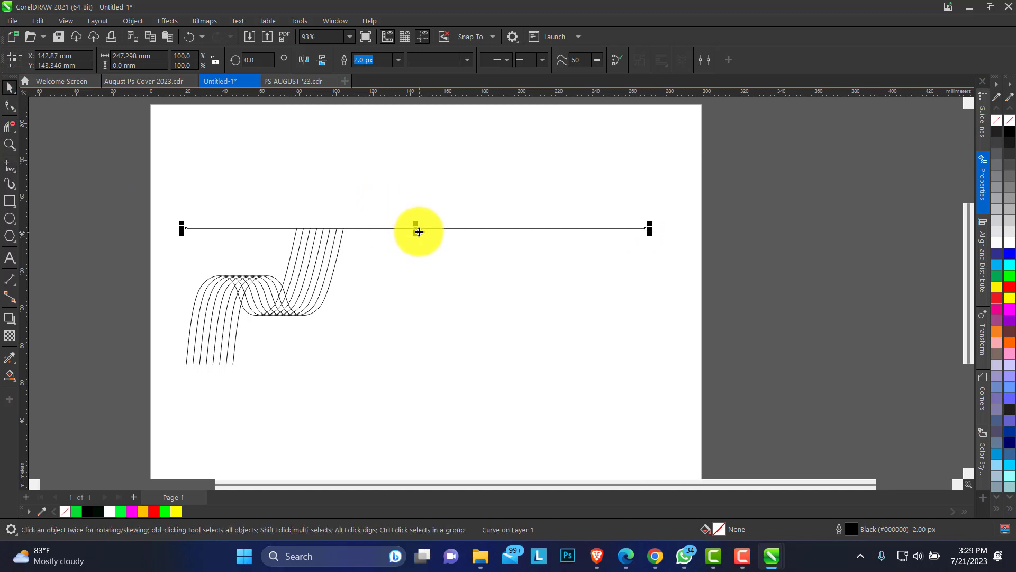
left_click_drag(415, 228, 416, 371)
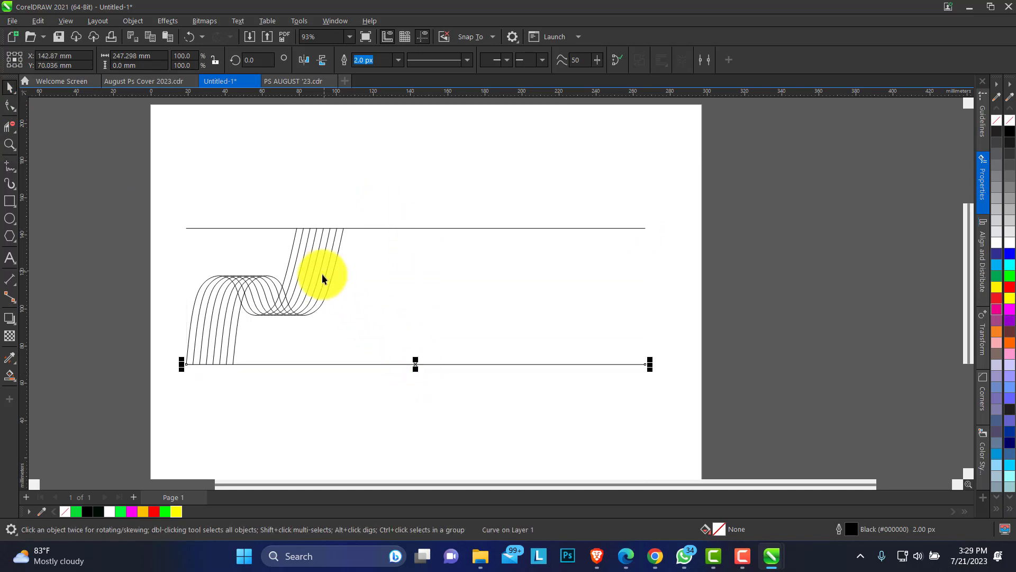
left_click(274, 190)
left_click_drag(257, 284, 287, 289)
key("ctrl+z")
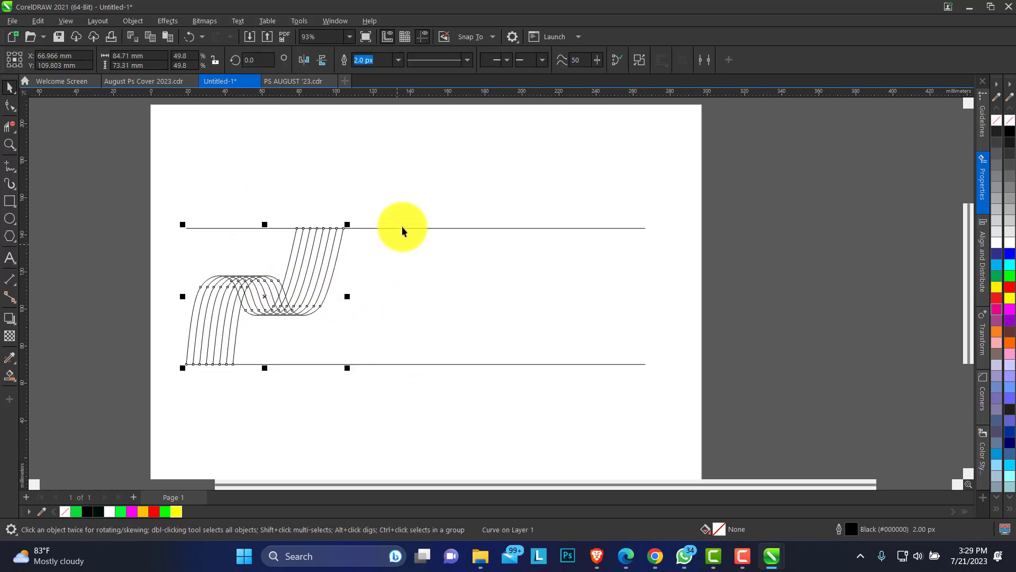
left_click(377, 228)
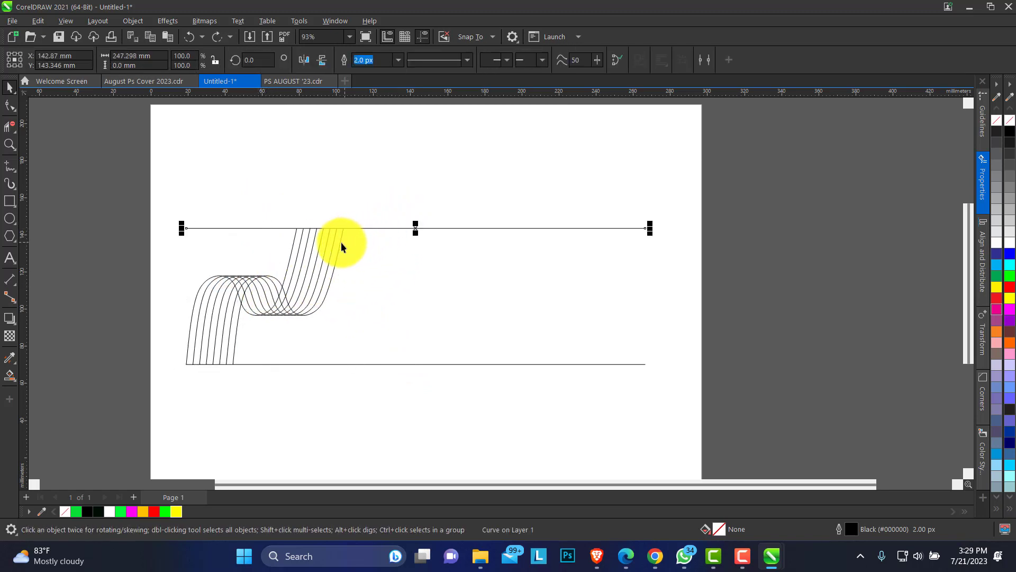
left_click(341, 243, "shift")
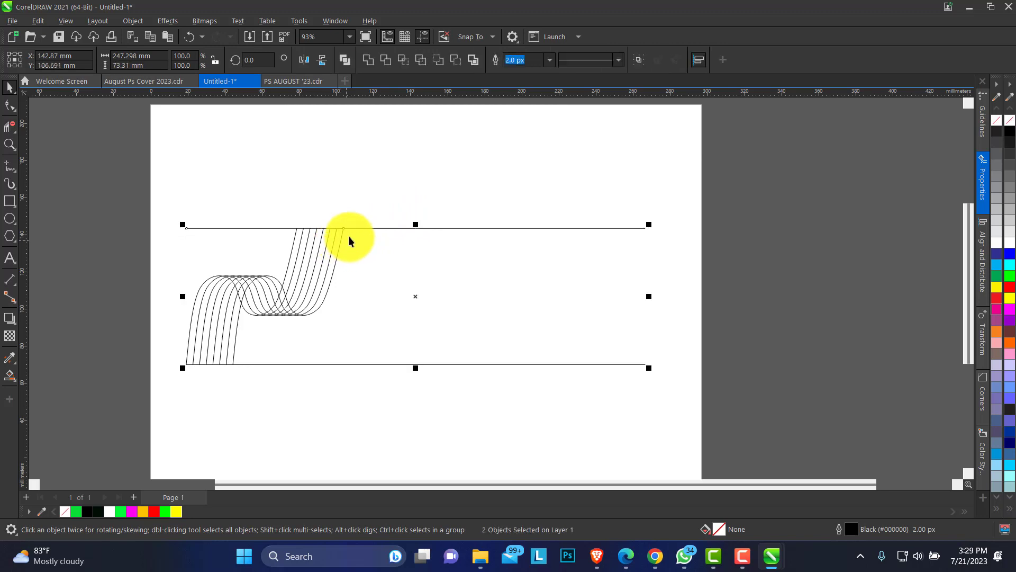
left_click(308, 364)
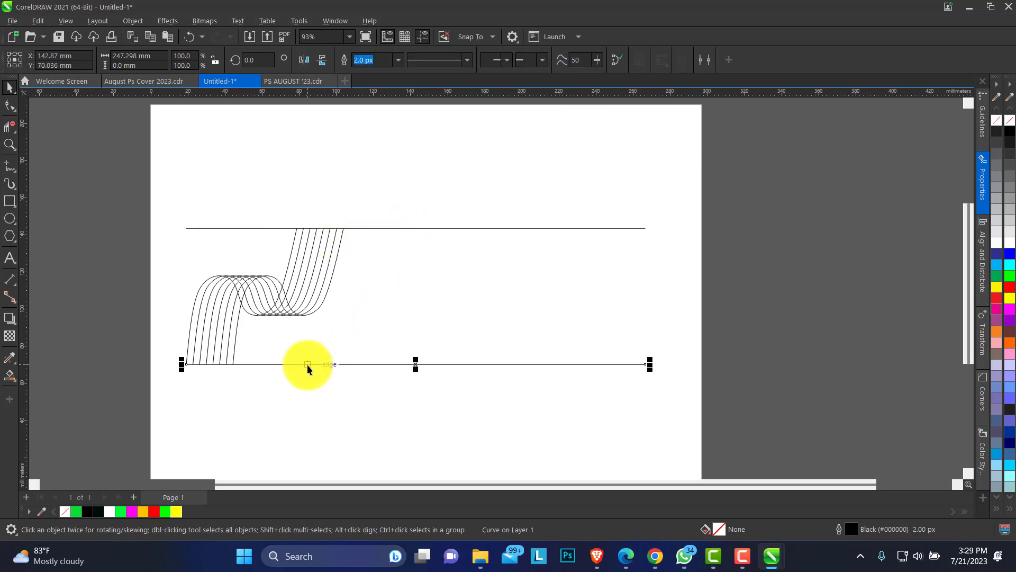
left_click(234, 343, "shift")
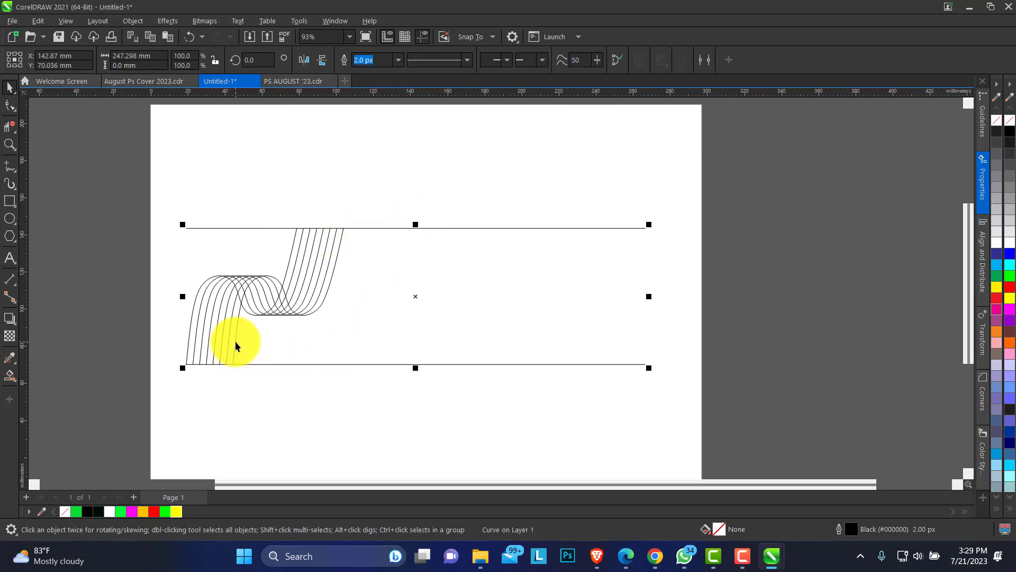
left_click(127, 290)
Nudge the welded line object slightly right and place two duplicates in a row to its right, spaced about 84.7 mm apart between the lines
left_click(248, 286)
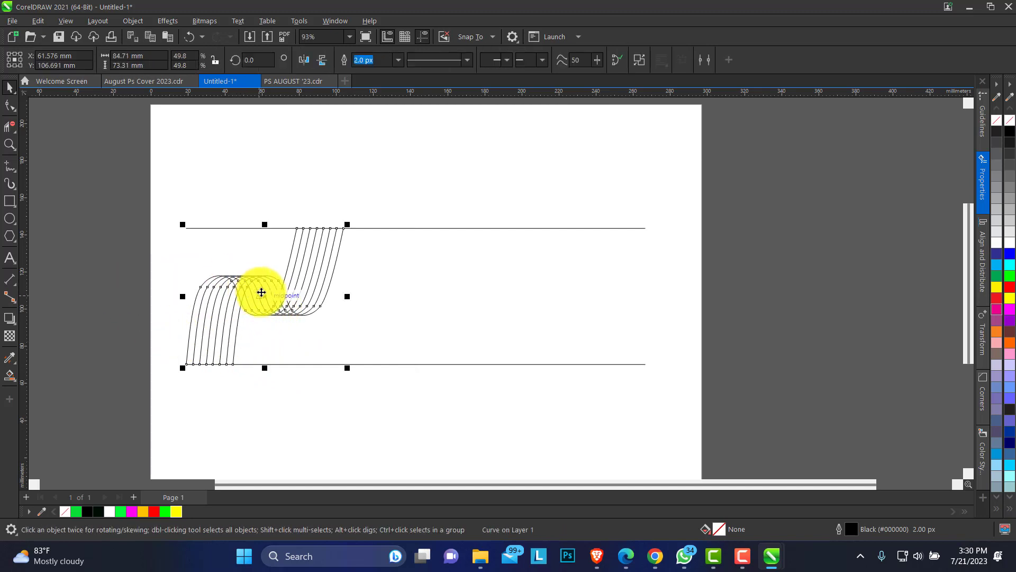
key("Right")
key("Right")
key("Right")
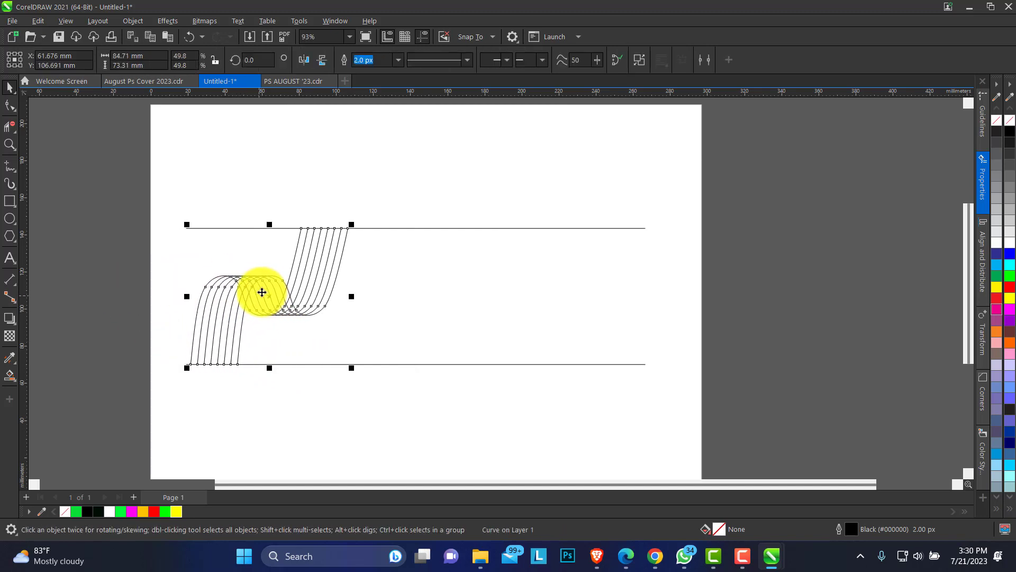
left_click_drag(262, 292, 431, 291)
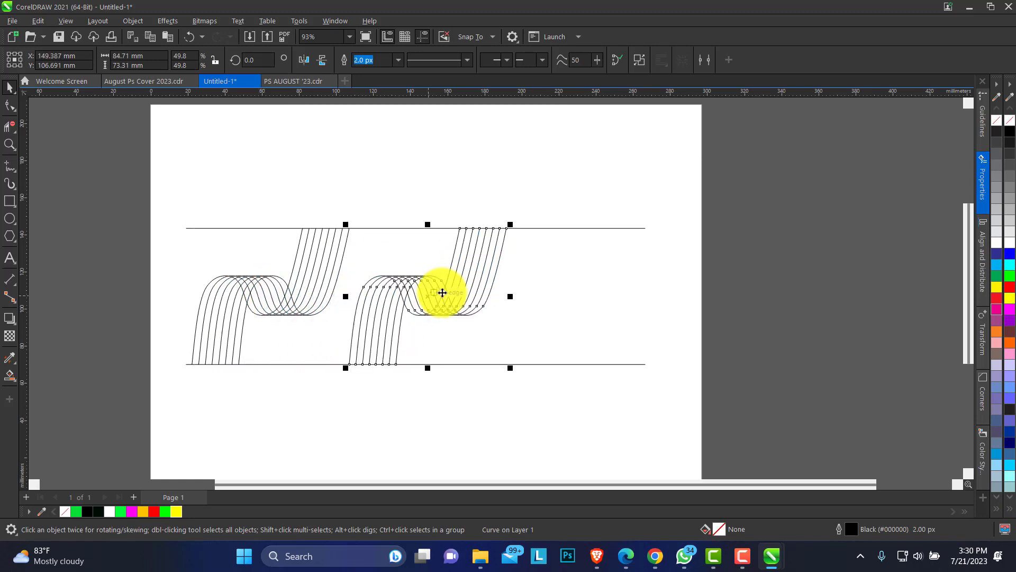
key("ctrl+r")
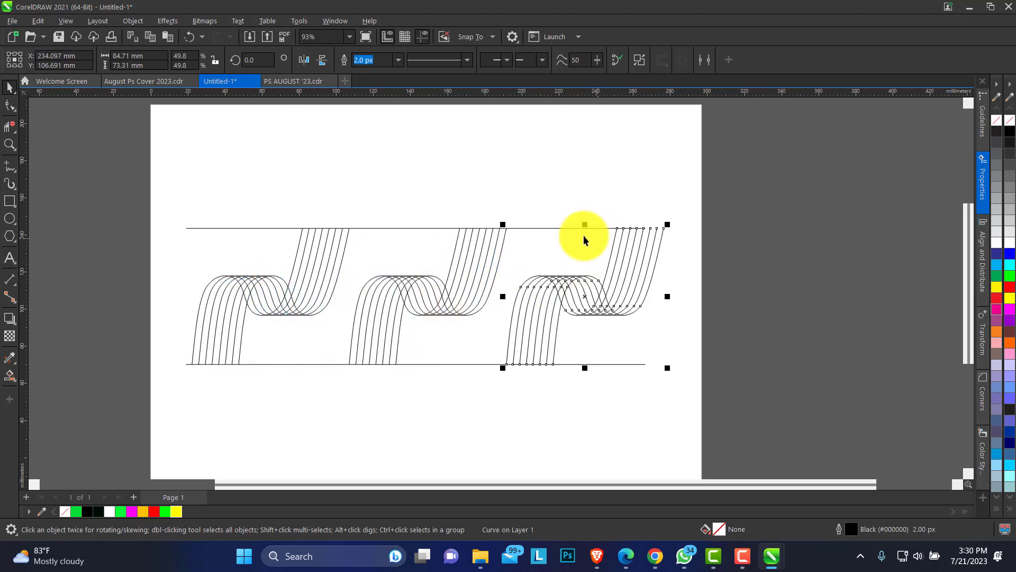
Stretch both horizontal lines rightward to about 266.7 mm, and enlarge all five objects proportionally to about 276.9 by 76.1 mm
left_click(566, 228)
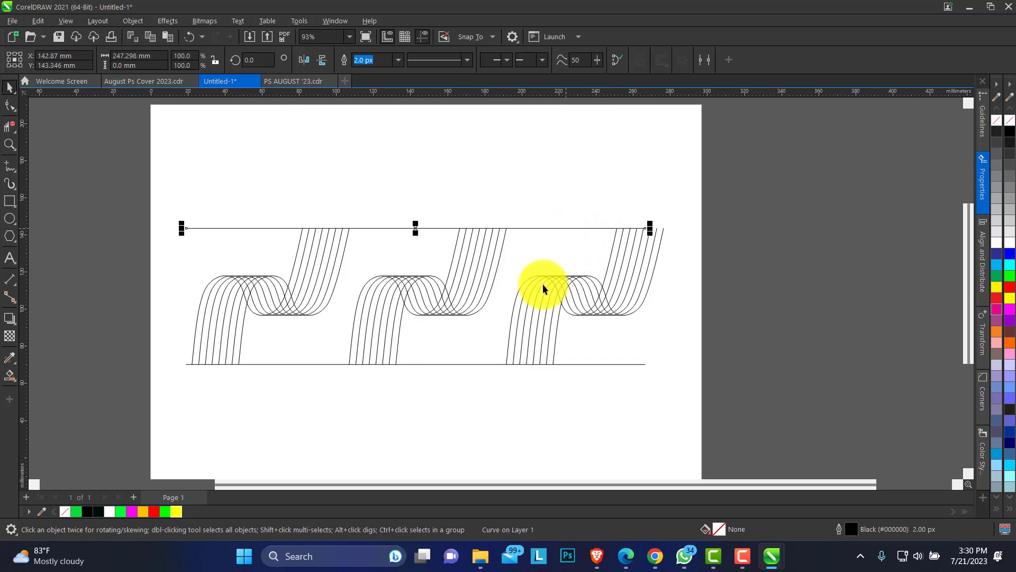
left_click(454, 364, "shift")
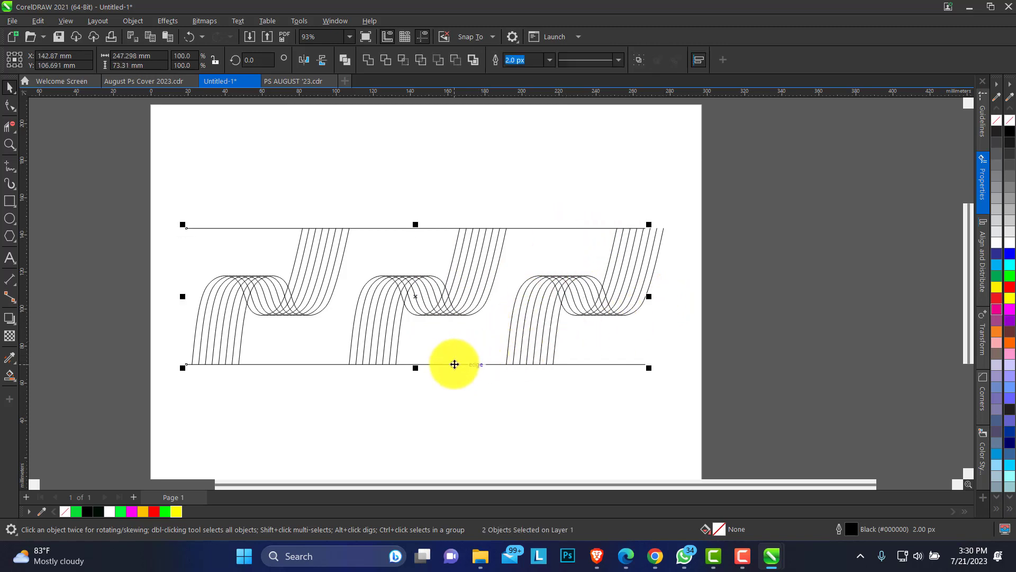
left_click_drag(649, 296, 688, 297)
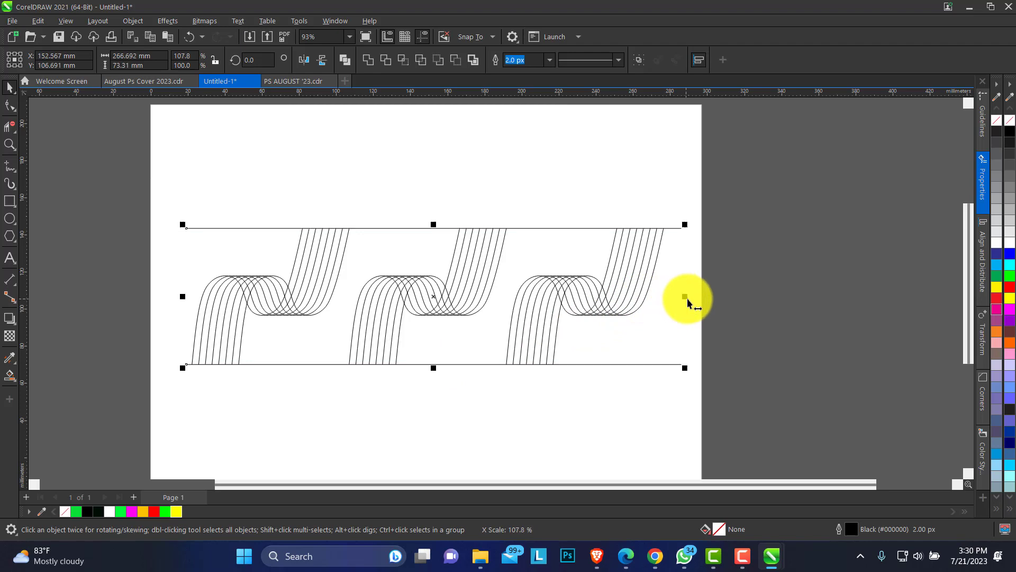
left_click_drag(756, 193, 163, 379)
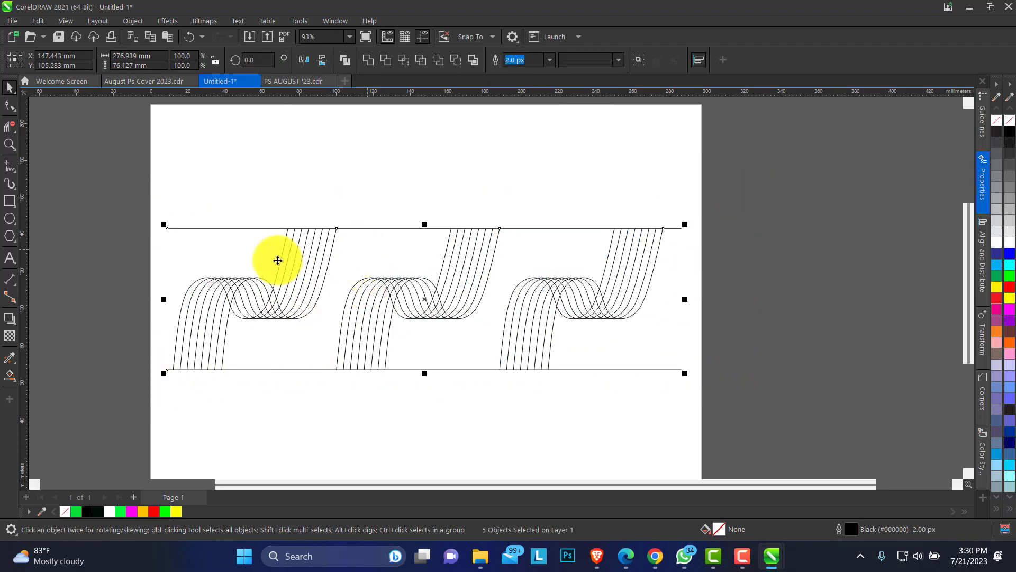
left_click(9, 144)
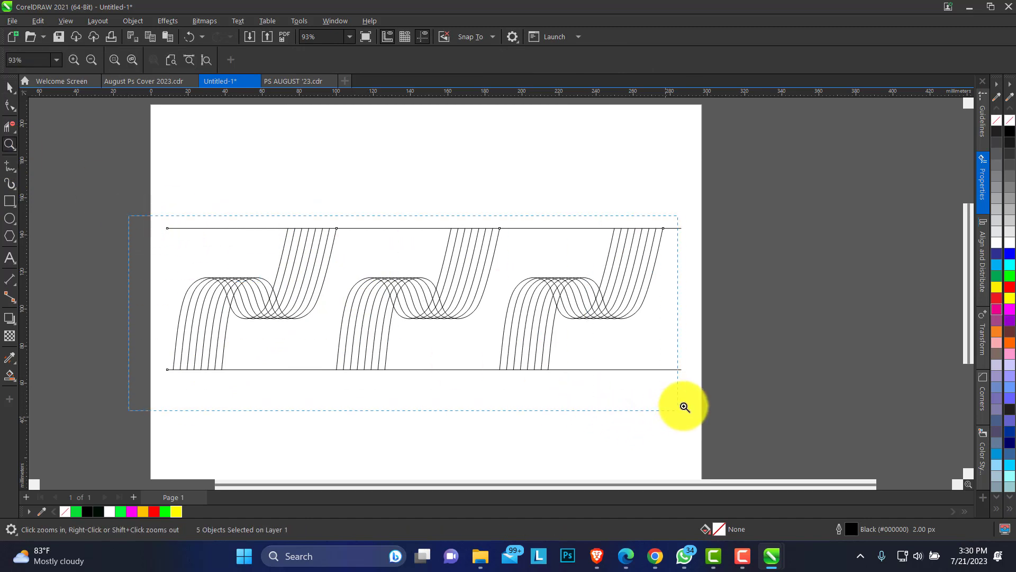